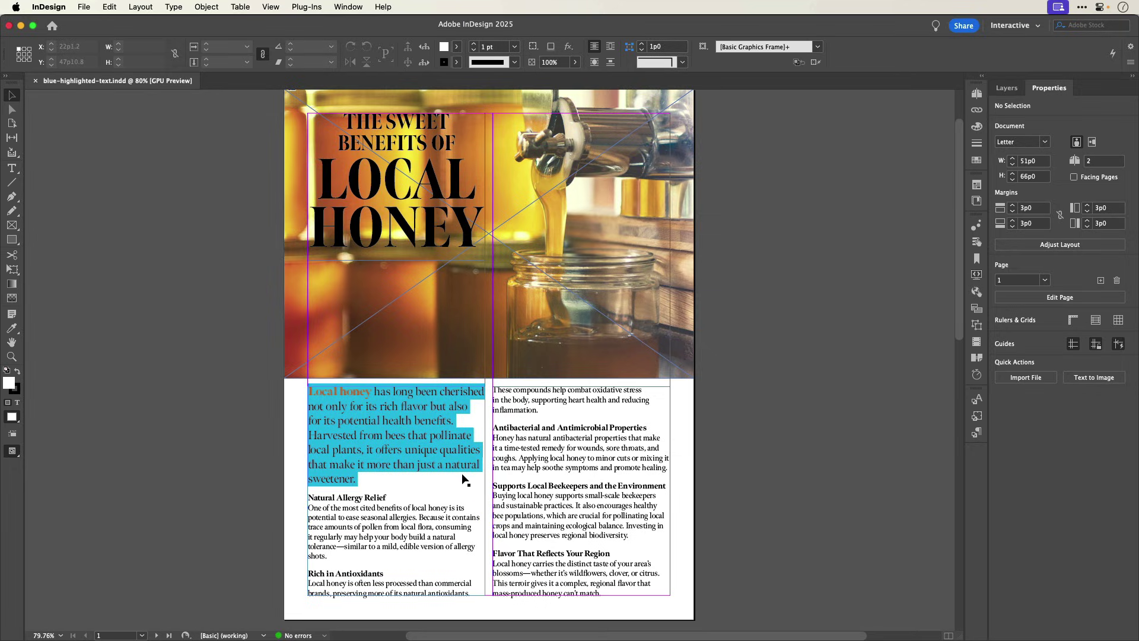
Step: Show the document's paragraph styles and locate the Toggle Style Override Highlighter command among their options
left_click(356, 7)
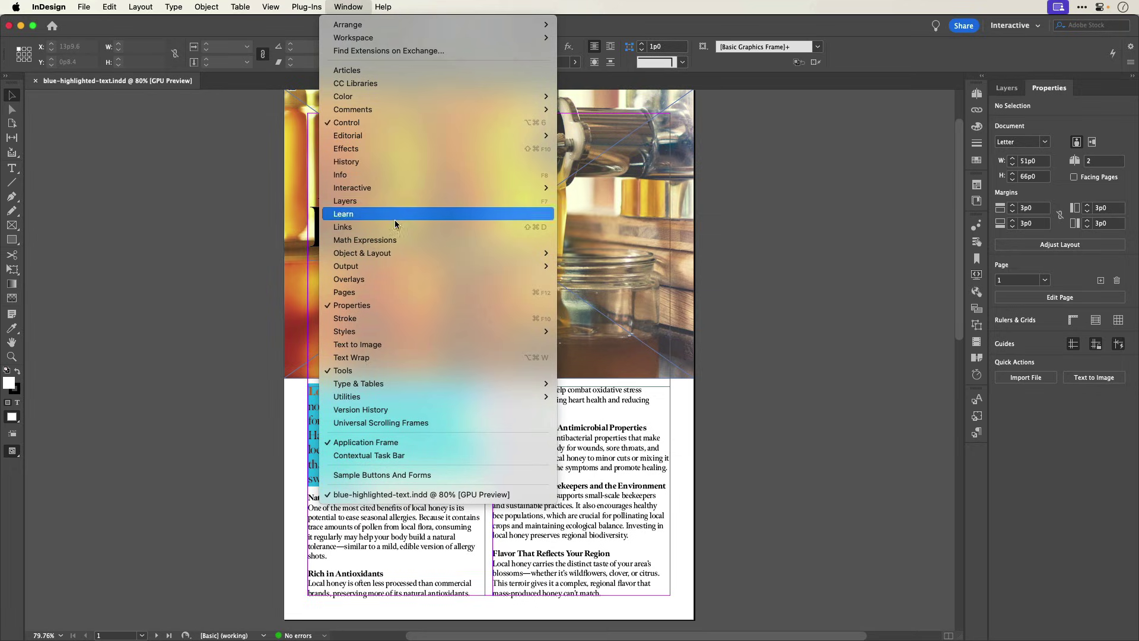
mouse_move(398, 332)
left_click(599, 370)
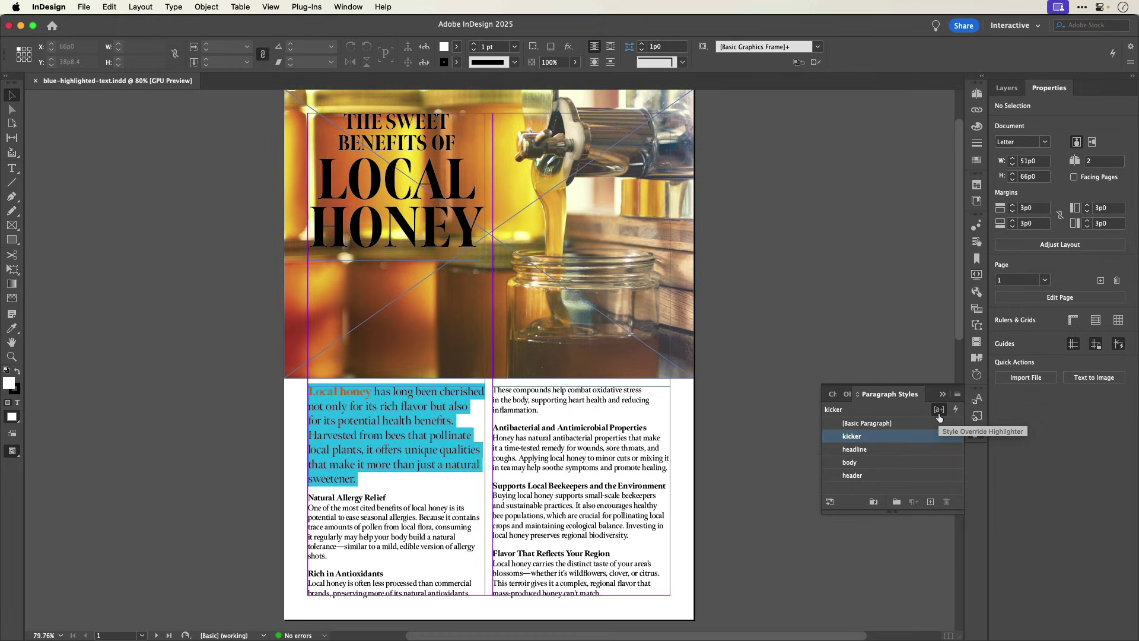
left_click(957, 394)
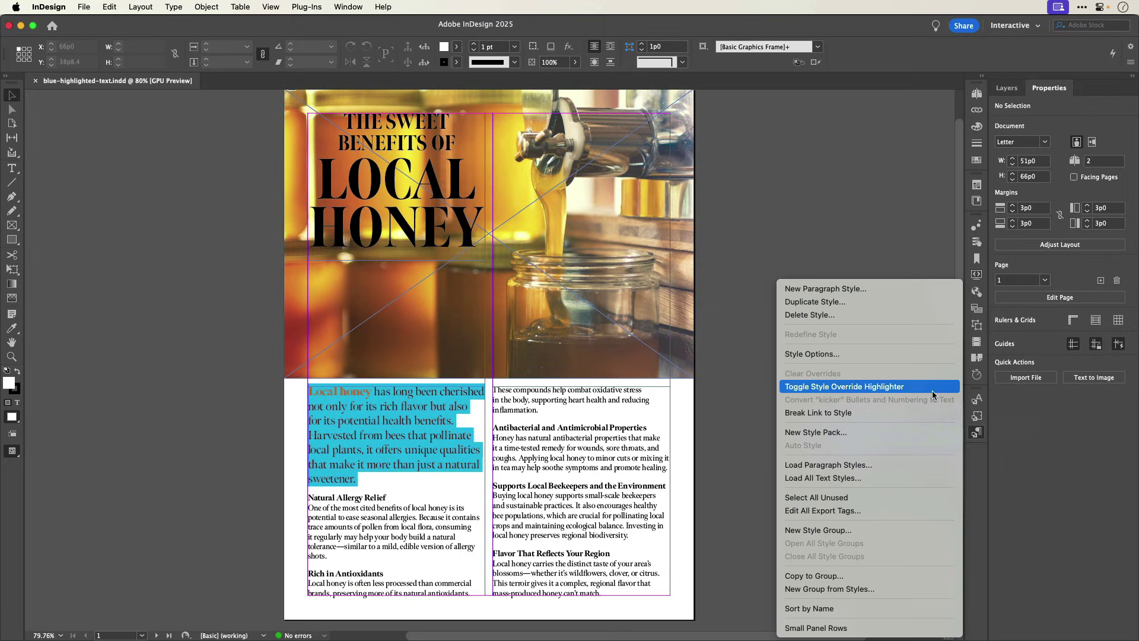
left_click(933, 391)
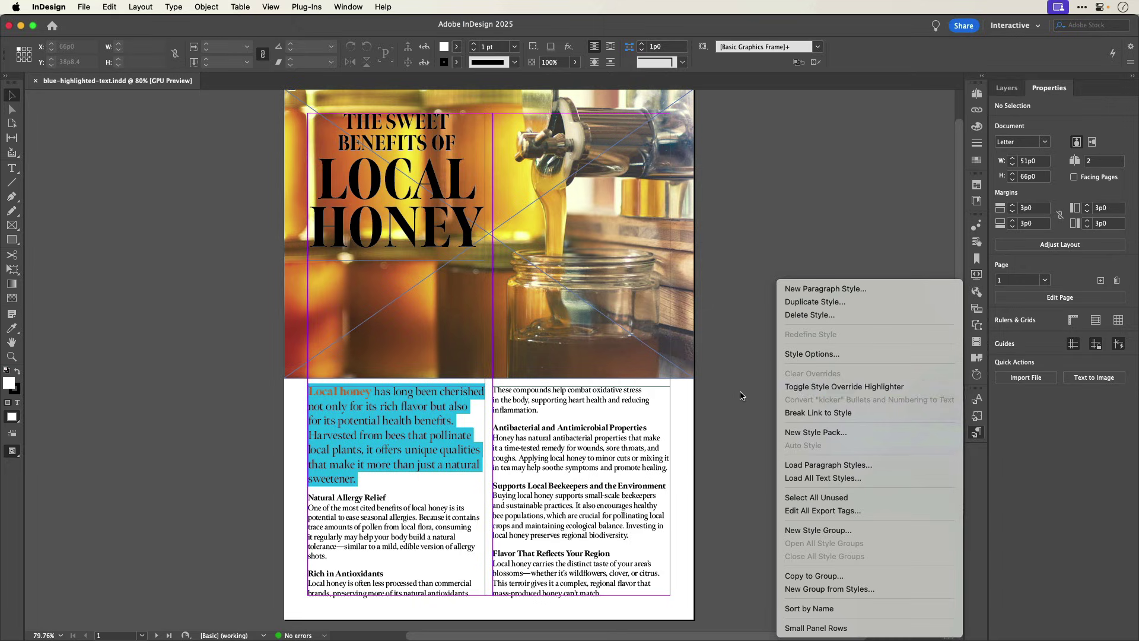
Step: Check the character styles' options for the Toggle Style Override Highlighter command, and return to the paragraph styles
left_click(831, 397)
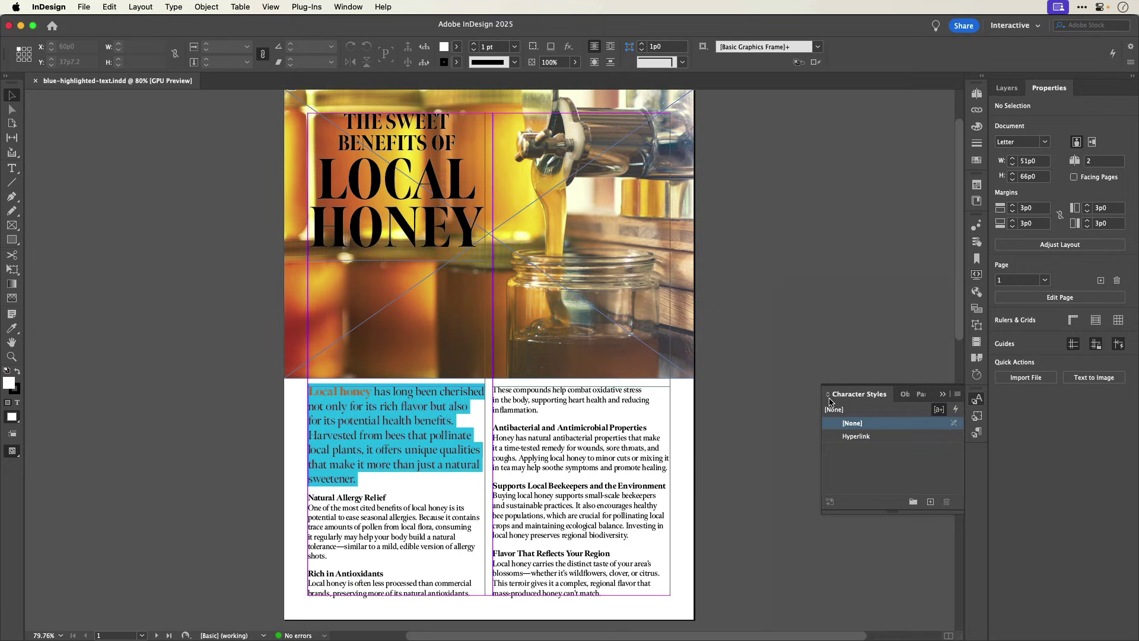
left_click(957, 395)
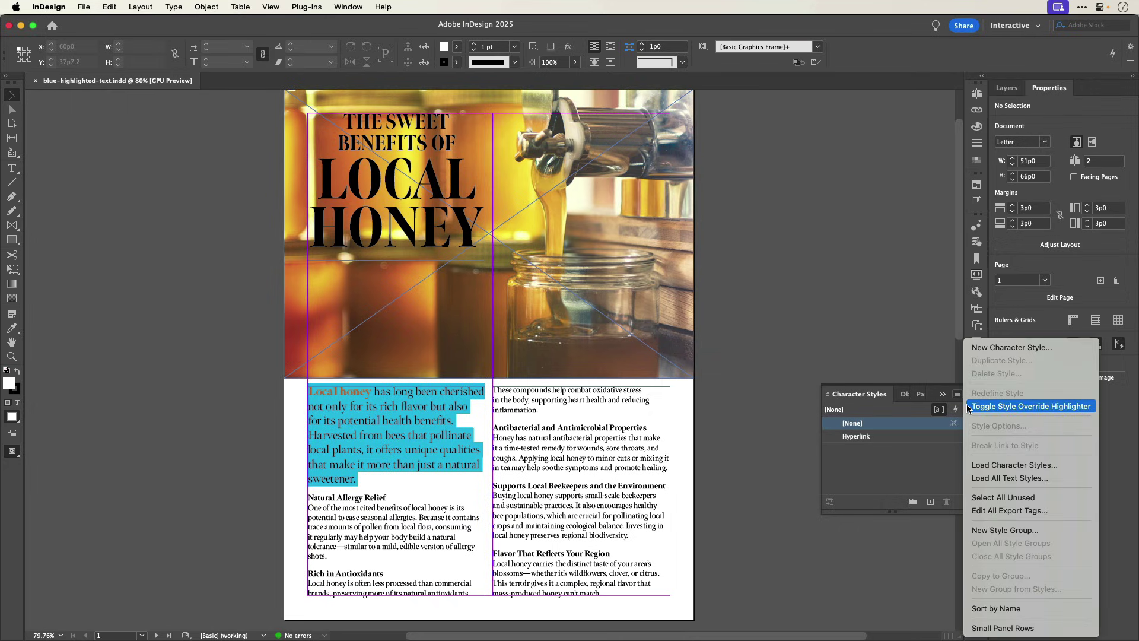
left_click(967, 405)
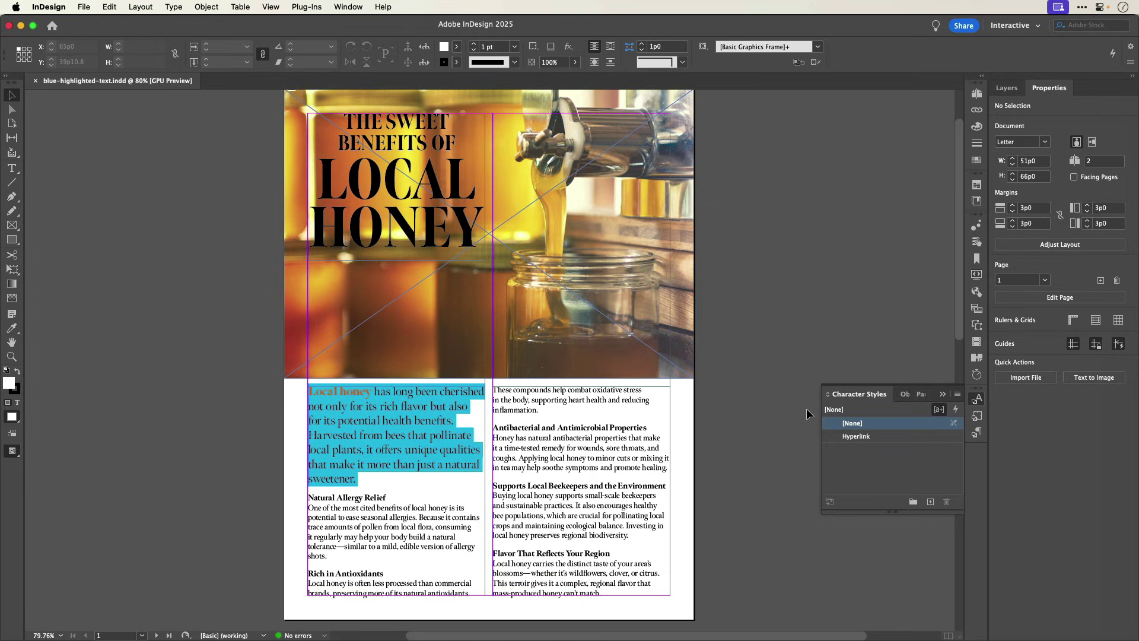
left_click(922, 395)
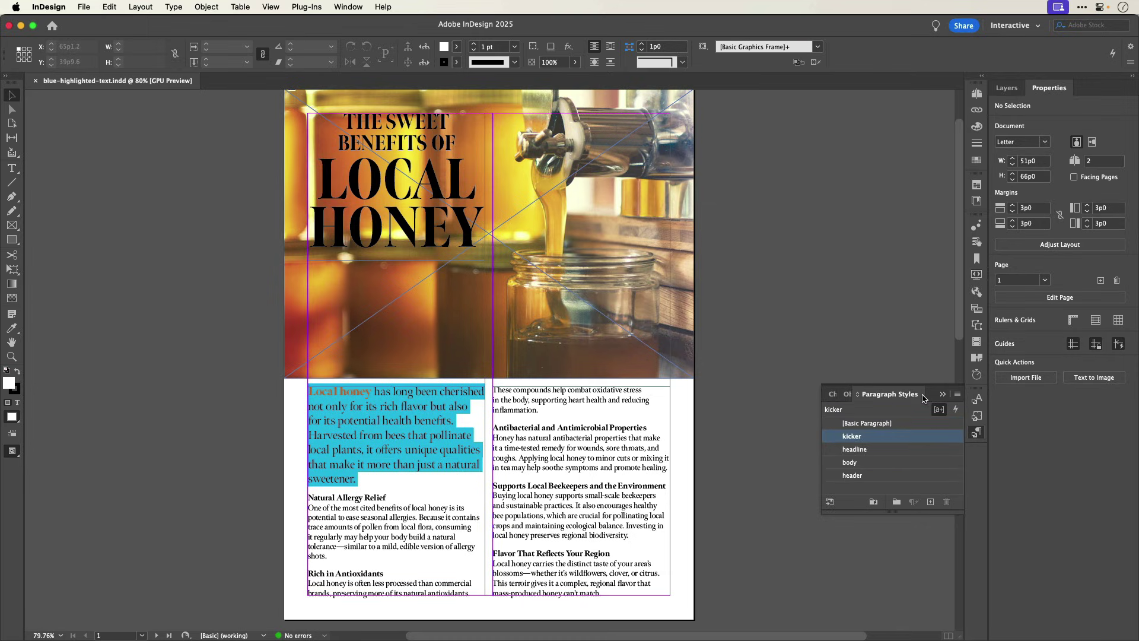
Step: Select the intro text "Harvested from bees that pollinate" and inspect which paragraph style it uses
left_click(436, 446)
triple_click(351, 433)
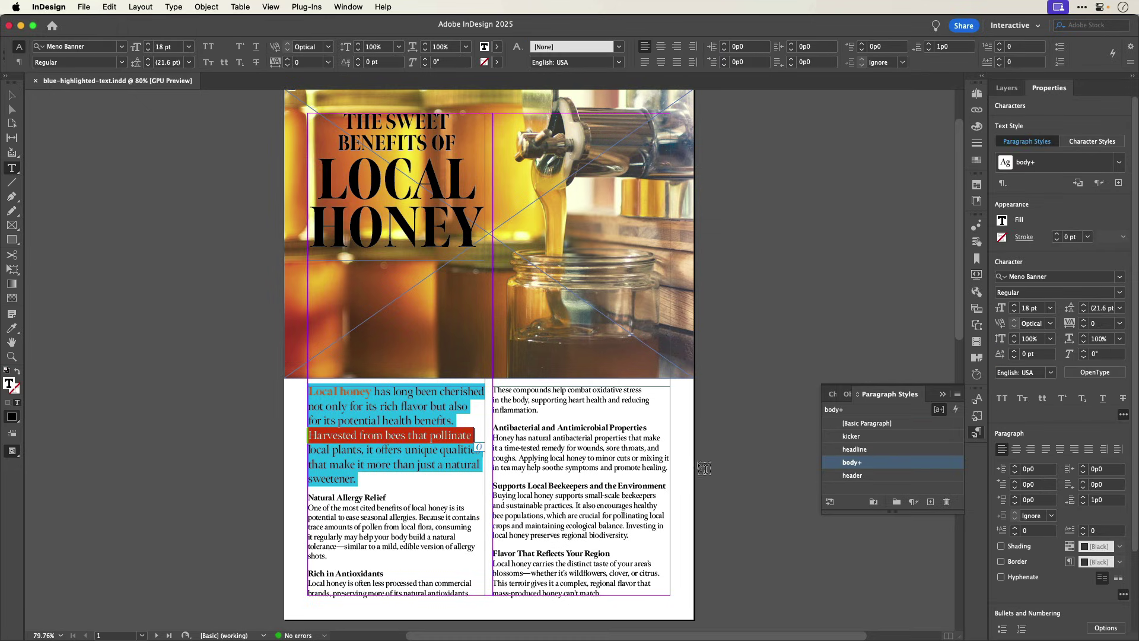
left_click(851, 462)
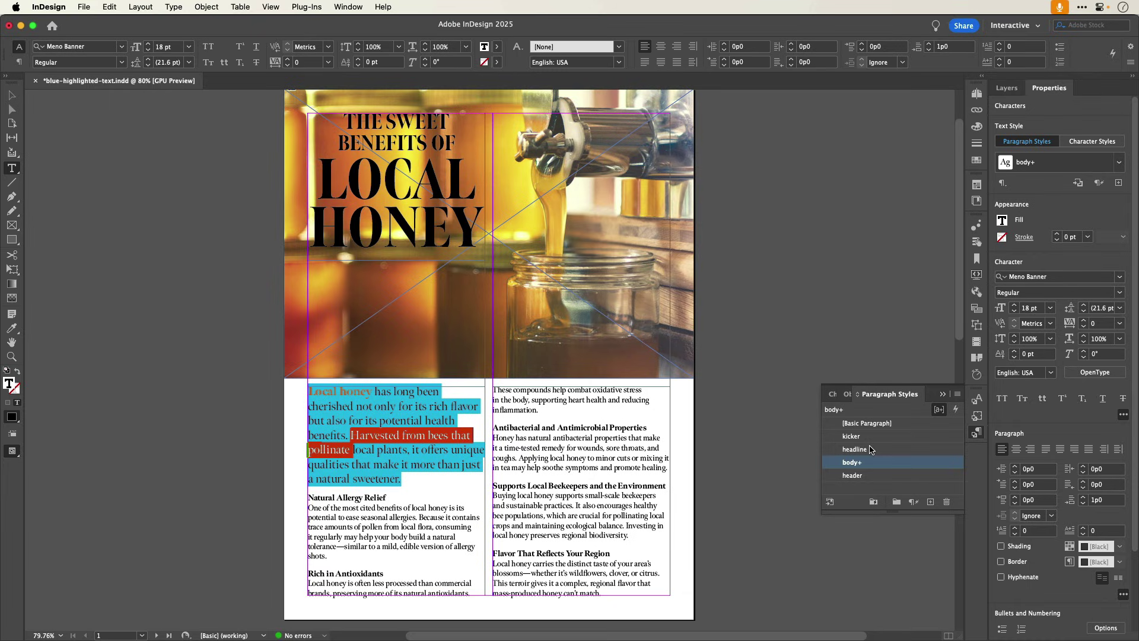
Step: Turn the Style Override Highlighter off, deselect the text, and turn the highlighter back on
left_click(939, 413)
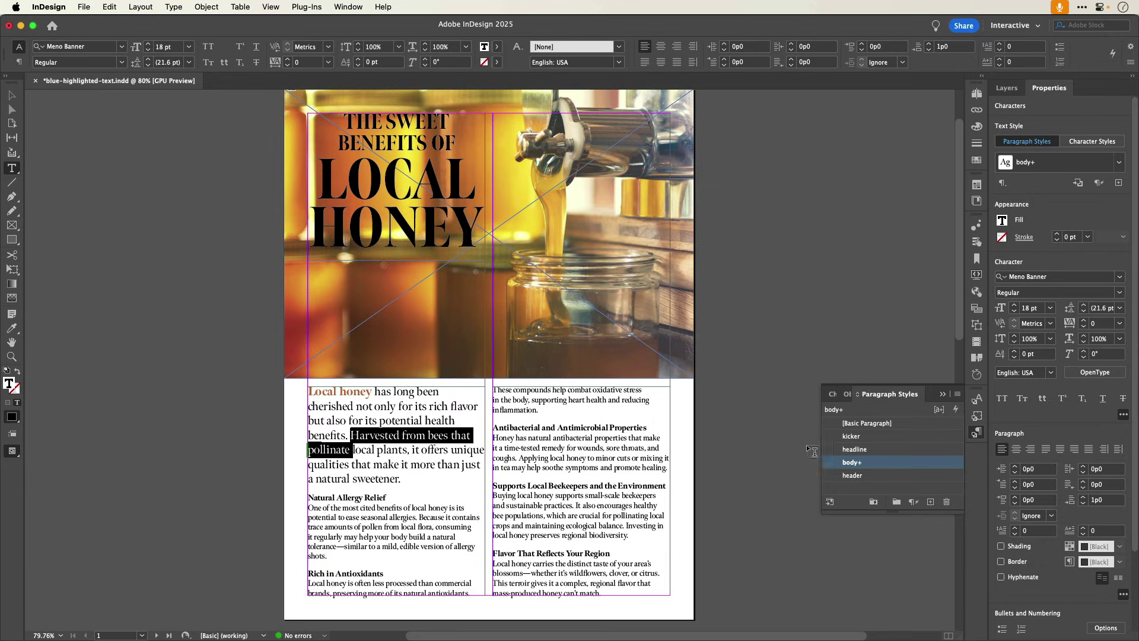
left_click(797, 450)
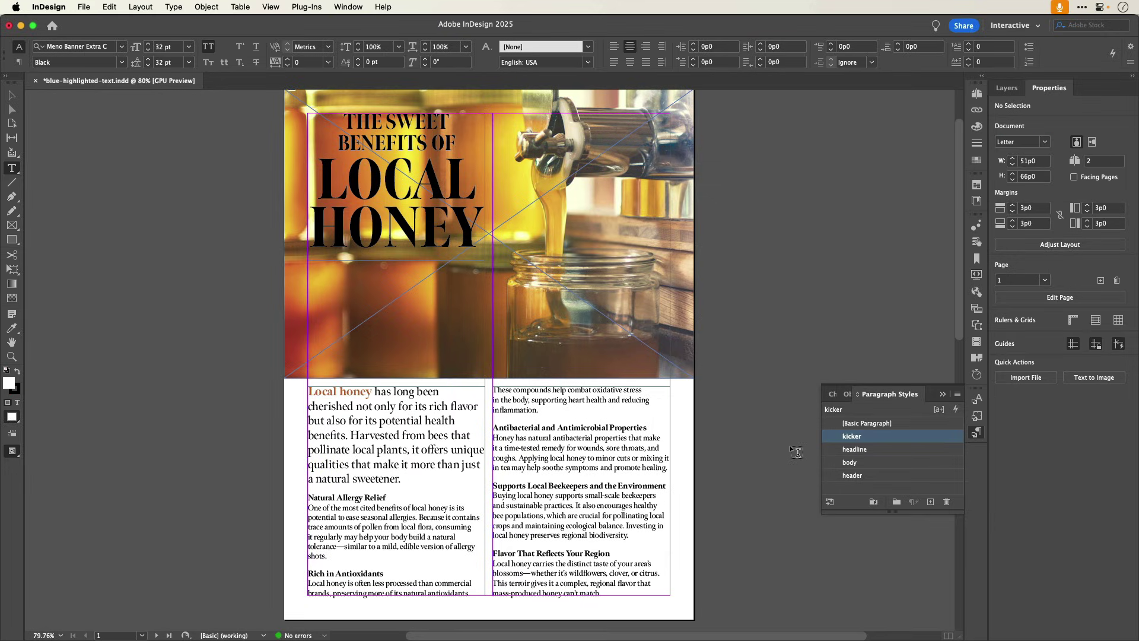
left_click(939, 411)
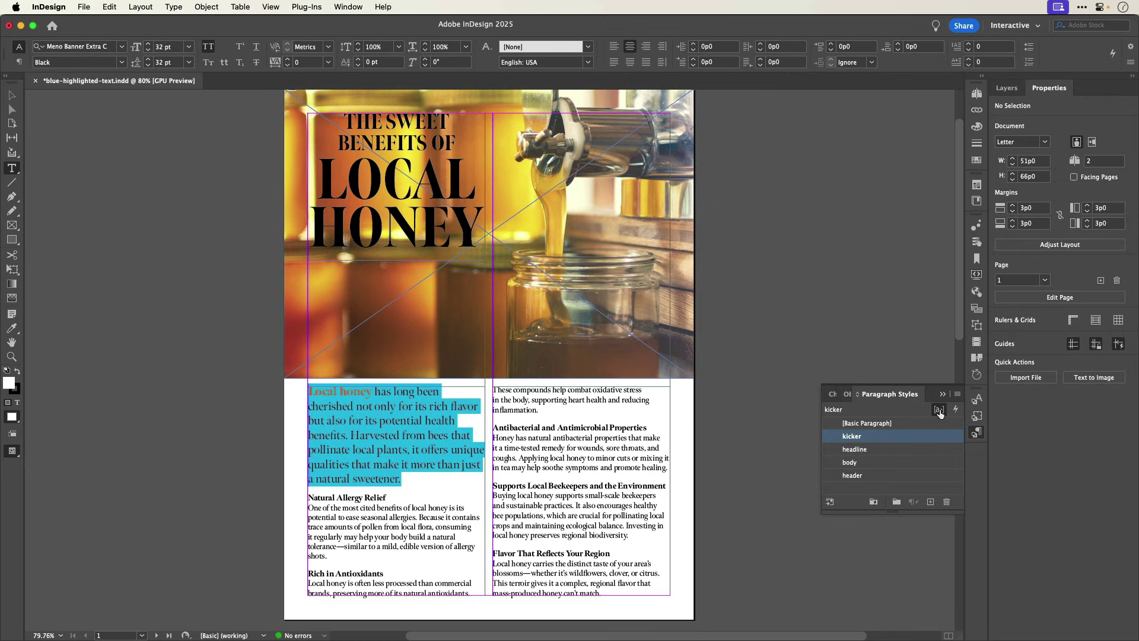
Step: Create a new paragraph style with a default name from the highlighted intro paragraph, and deselect the text
triple_click(397, 434)
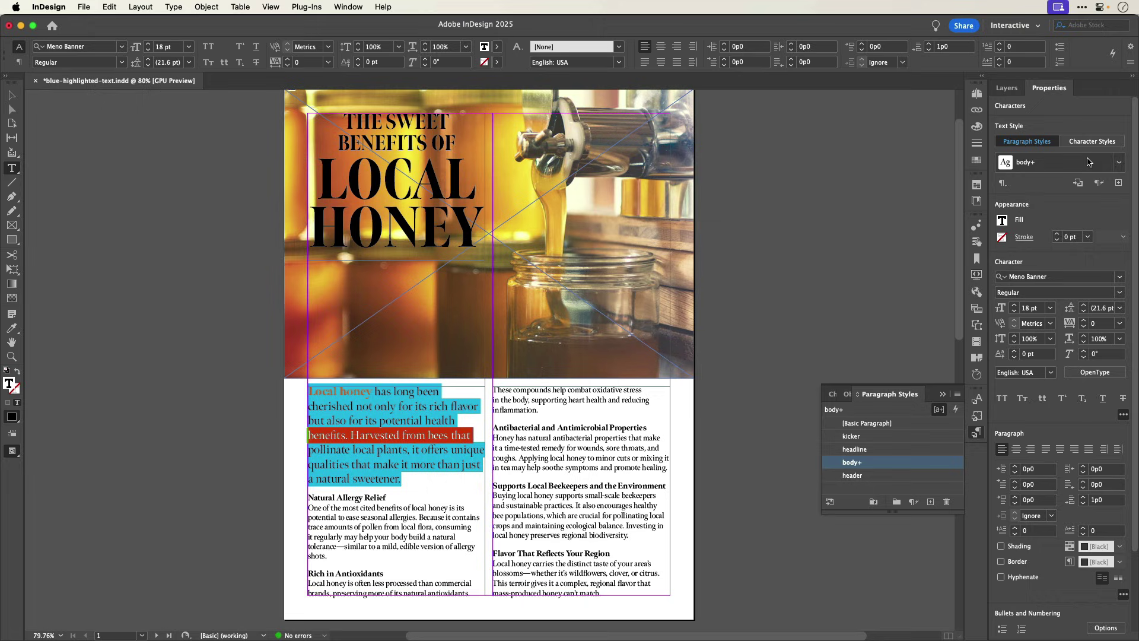
left_click(1118, 186)
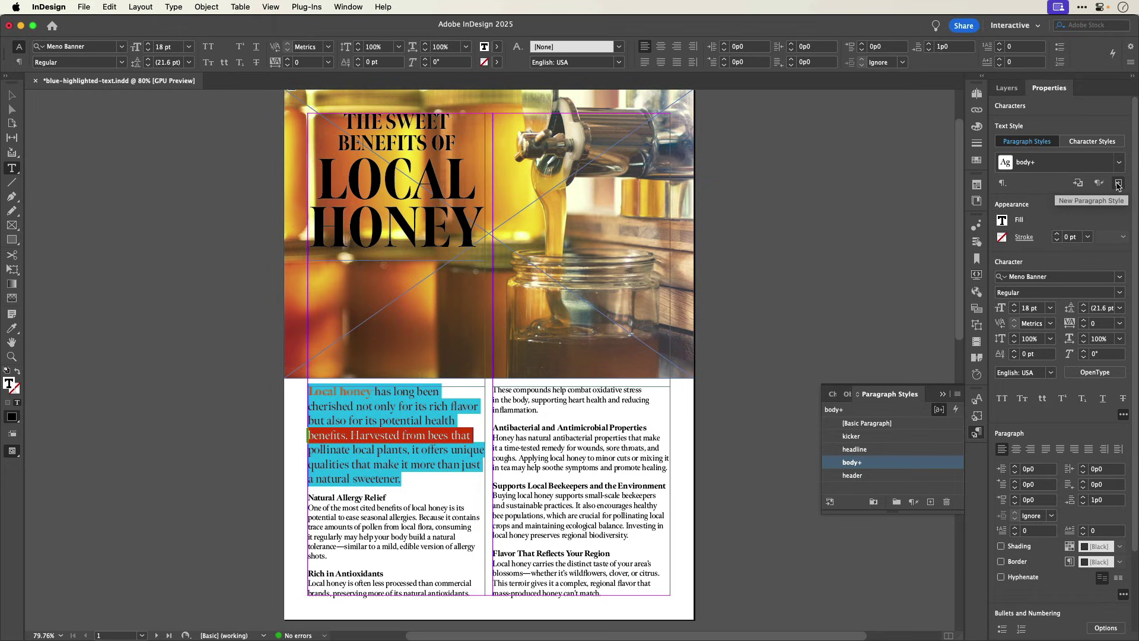
left_click(1117, 186)
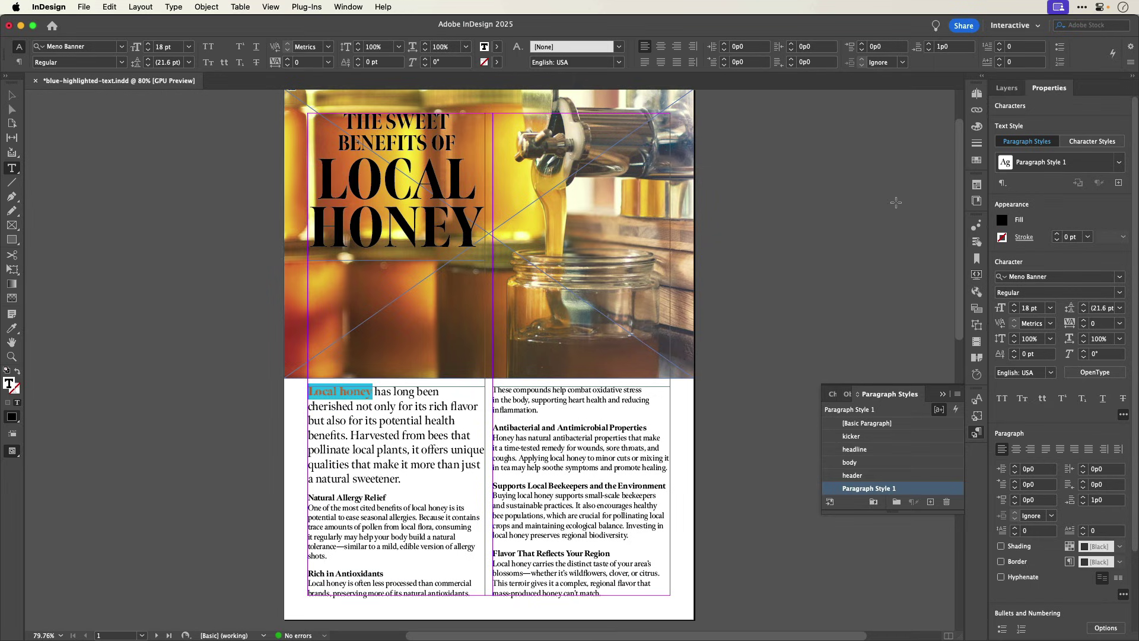
left_click(896, 203)
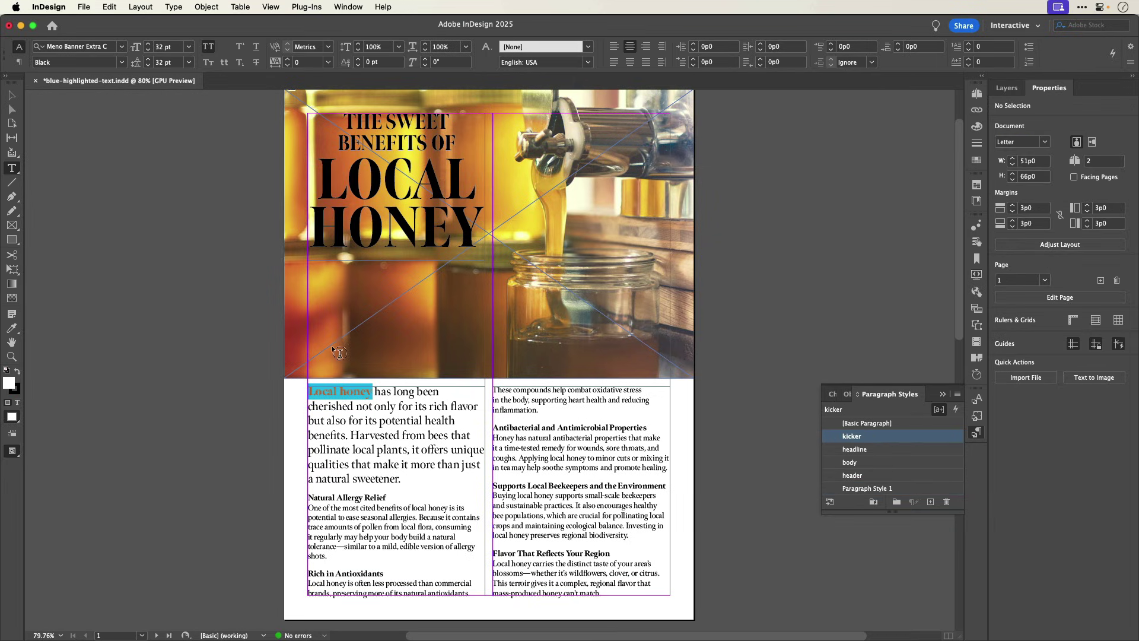
Step: Create a new character style from the orange words "Local honey" at the start of the intro, and deselect them
left_click_drag(373, 392, 309, 393)
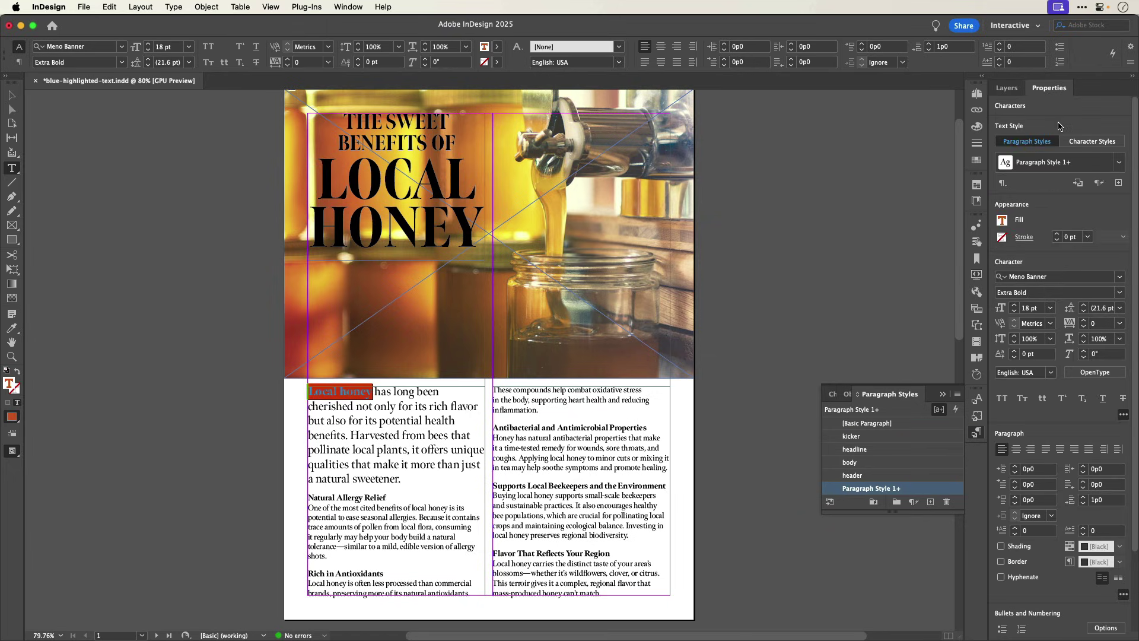
left_click(1087, 142)
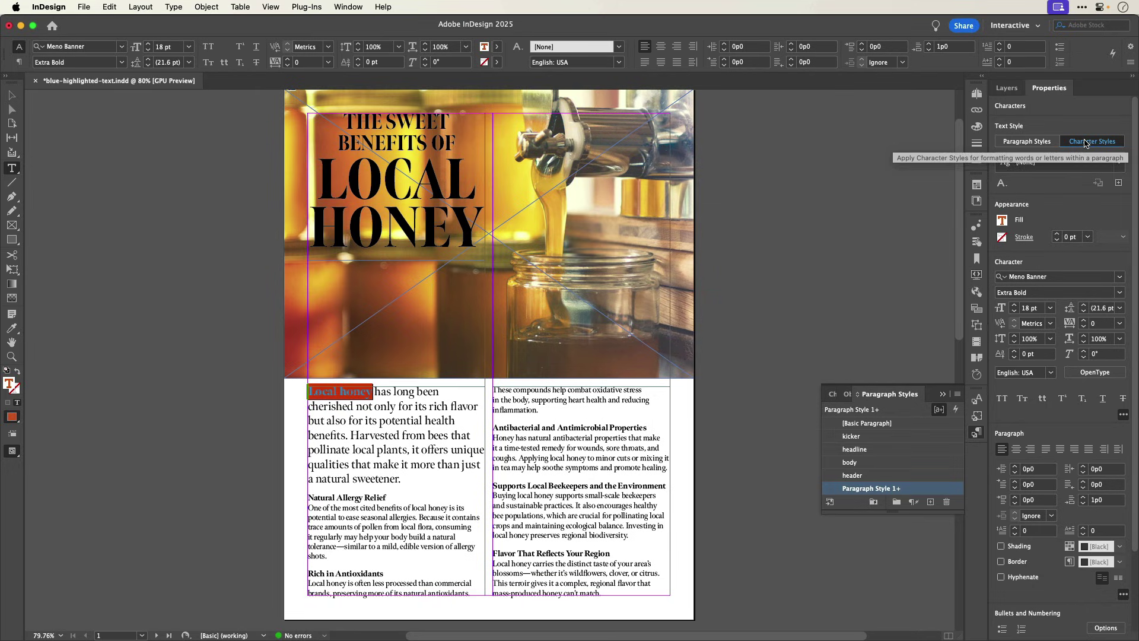
left_click(1119, 183)
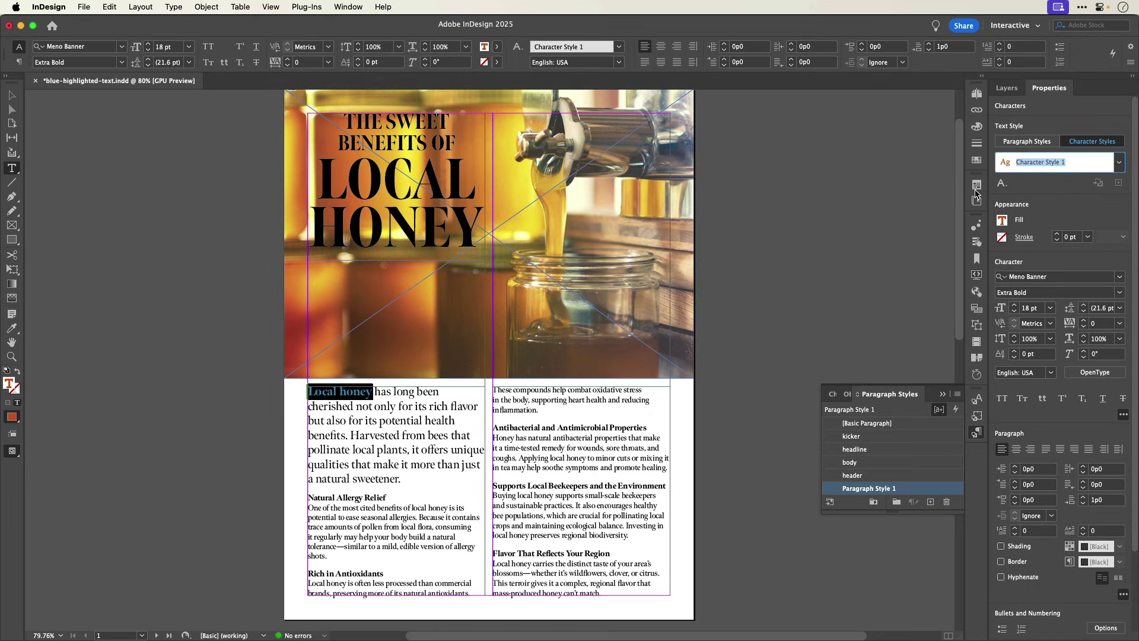
left_click(899, 188)
Step: Undo the new character style and the new paragraph style, including their application to the intro text
left_click(109, 7)
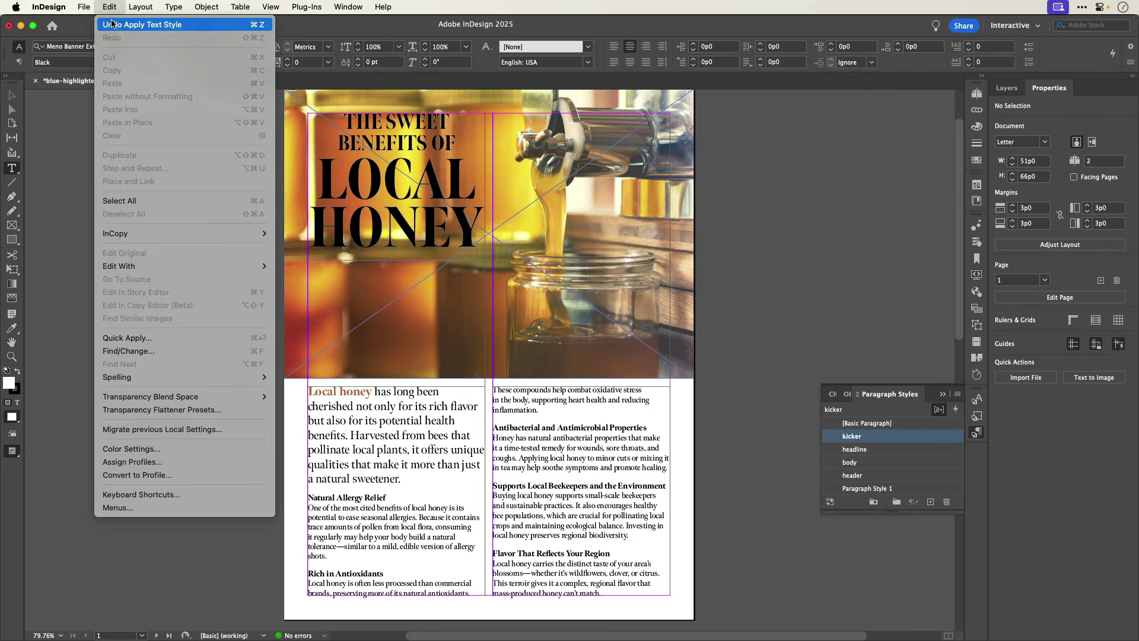
left_click(110, 22)
left_click(109, 7)
left_click(111, 23)
left_click(109, 7)
left_click(111, 22)
left_click(110, 7)
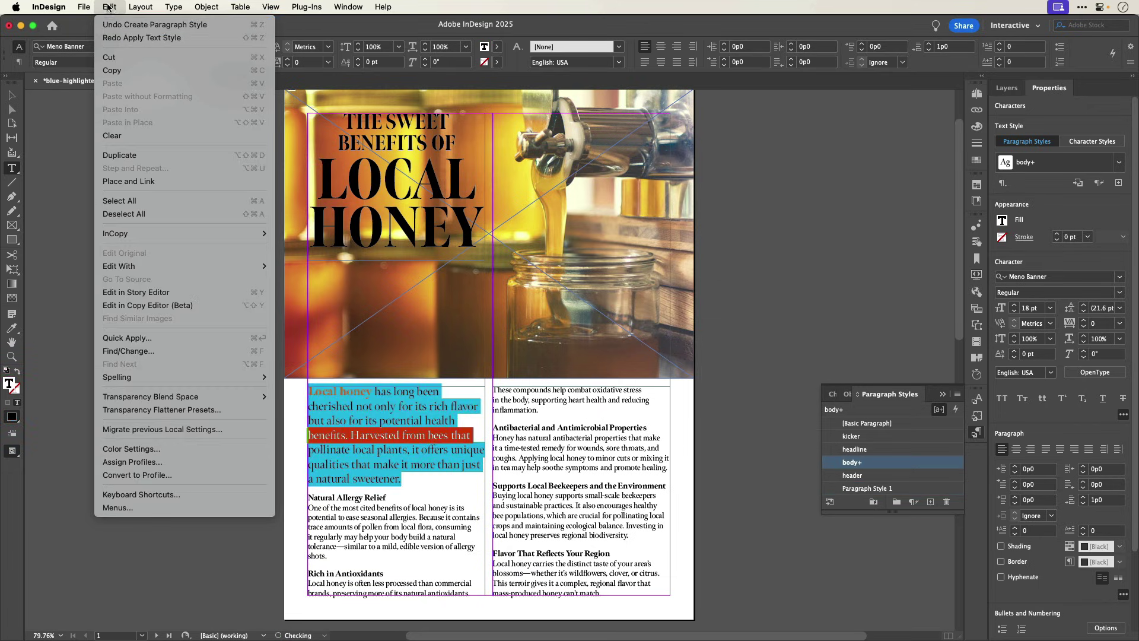
left_click(111, 22)
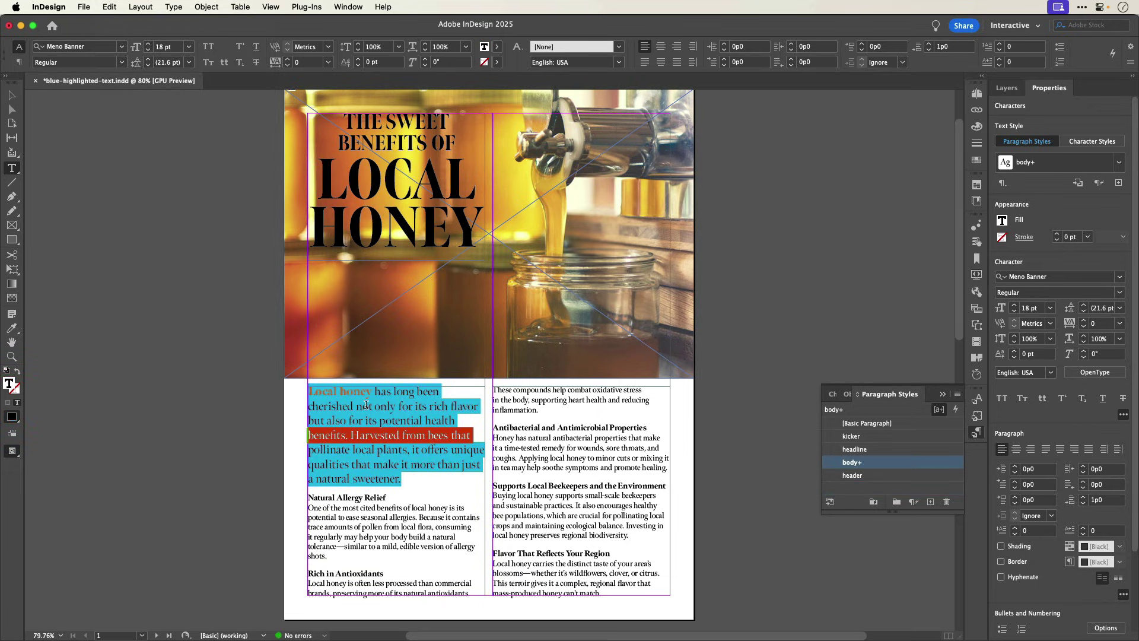
Step: Clear all style overrides from the whole intro paragraph, and undo that clearing
left_click_drag(402, 480, 308, 392)
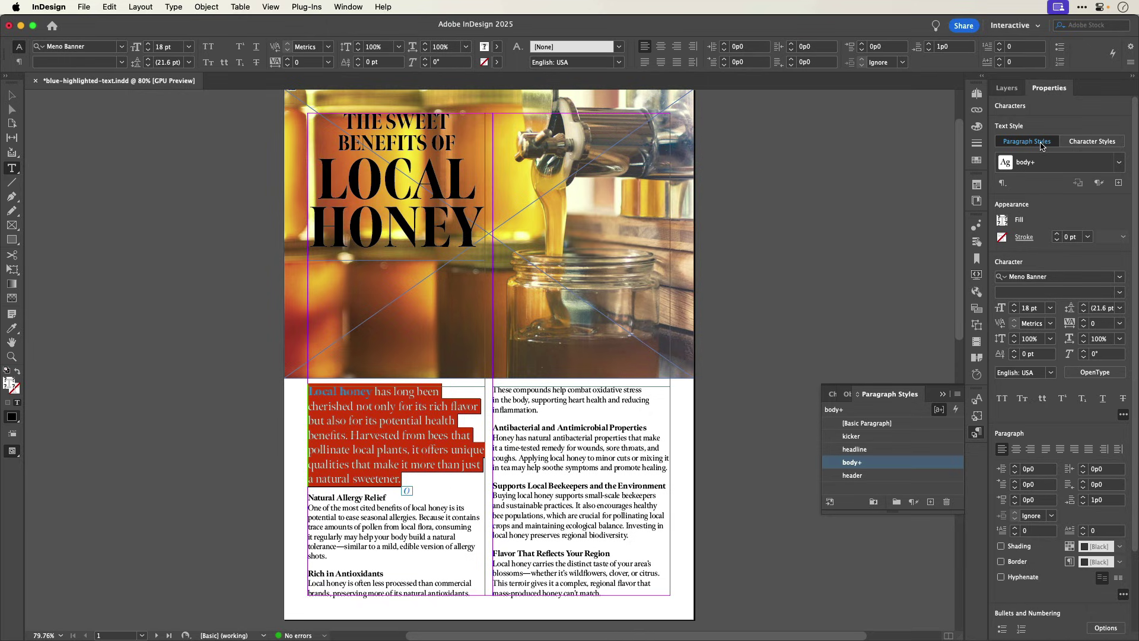
left_click(1099, 185)
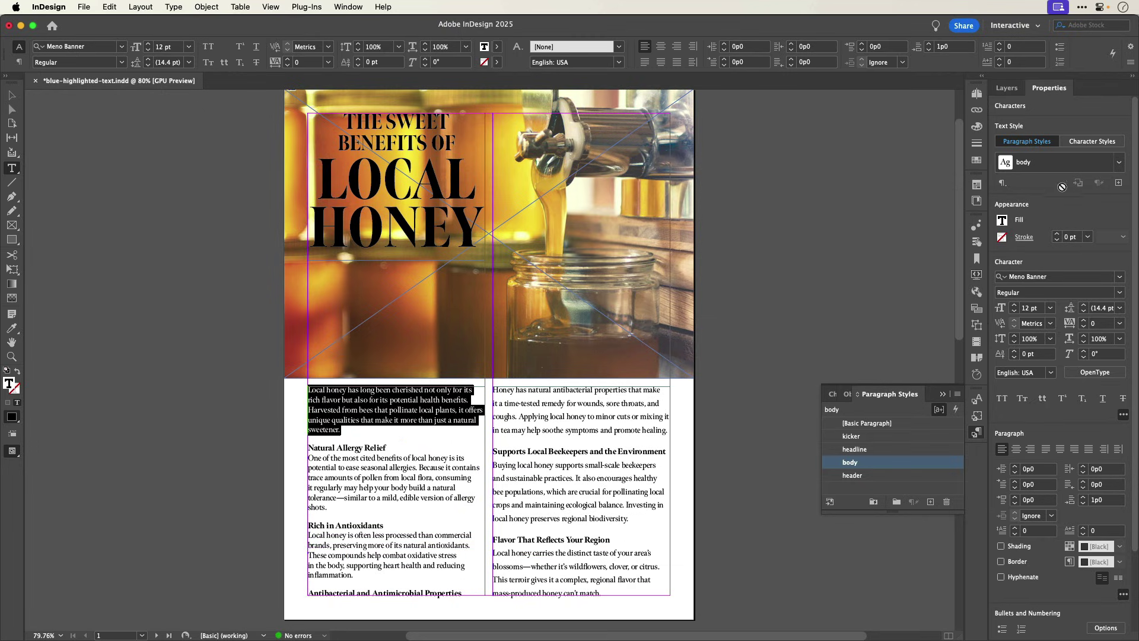
left_click(927, 194)
left_click(109, 8)
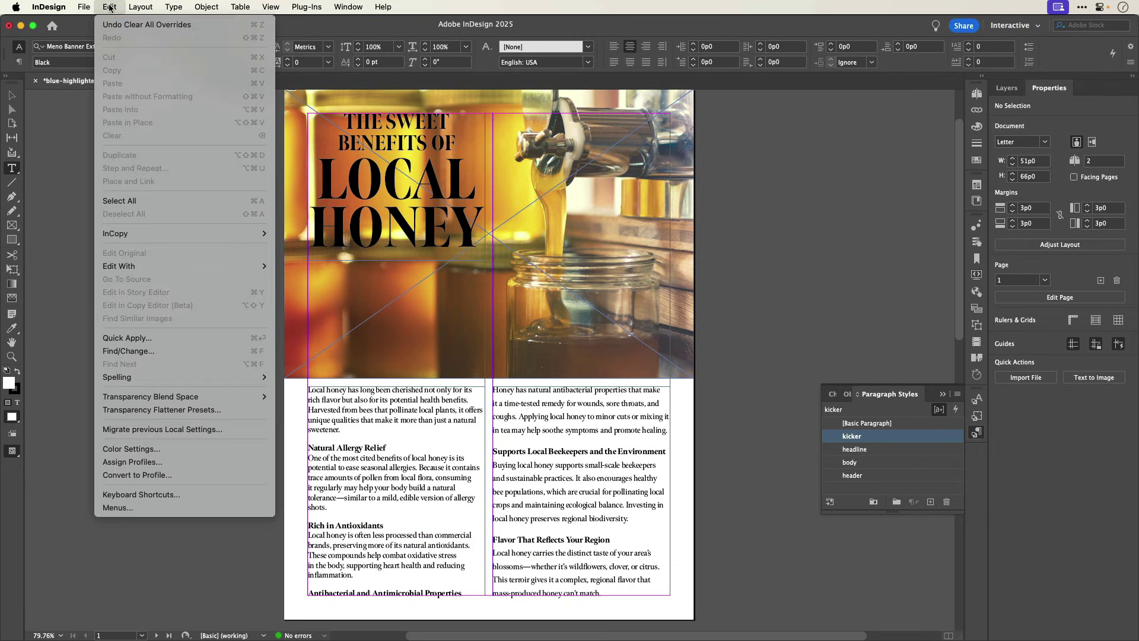
left_click(113, 24)
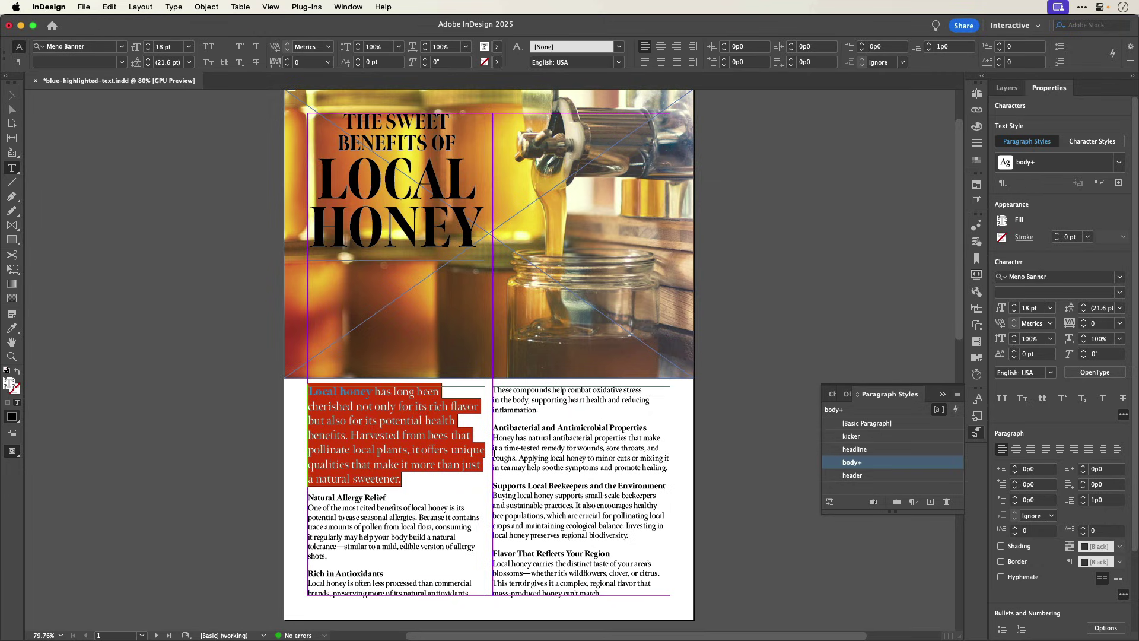
Step: Redefine the body style from the intro paragraph's regular text, and again from the orange words "Local honey"
left_click(416, 433)
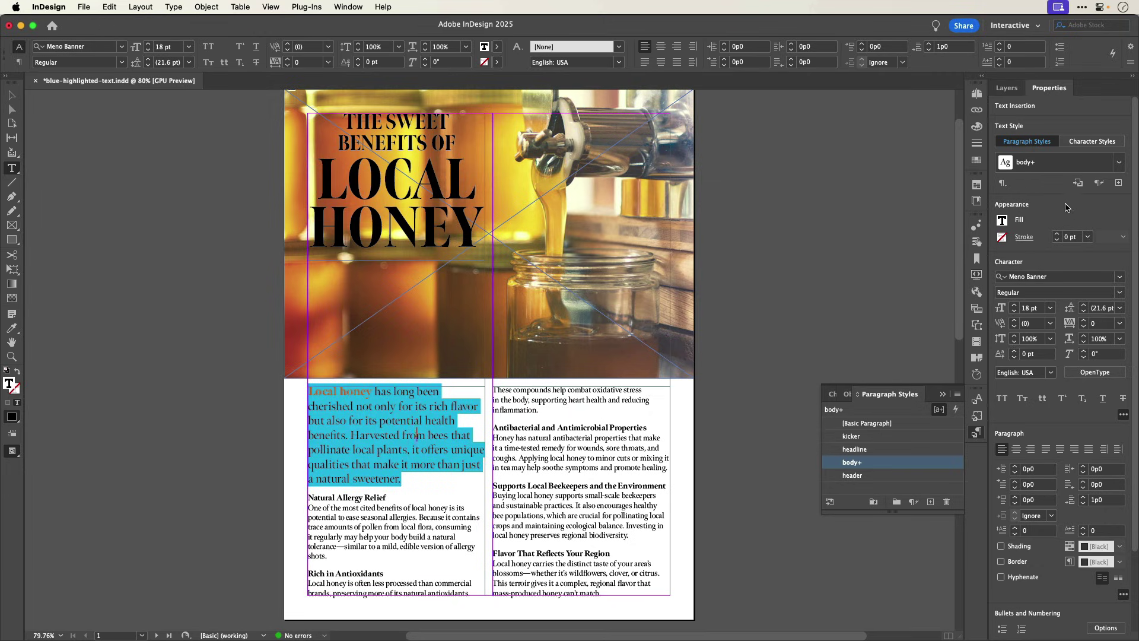
left_click(1080, 183)
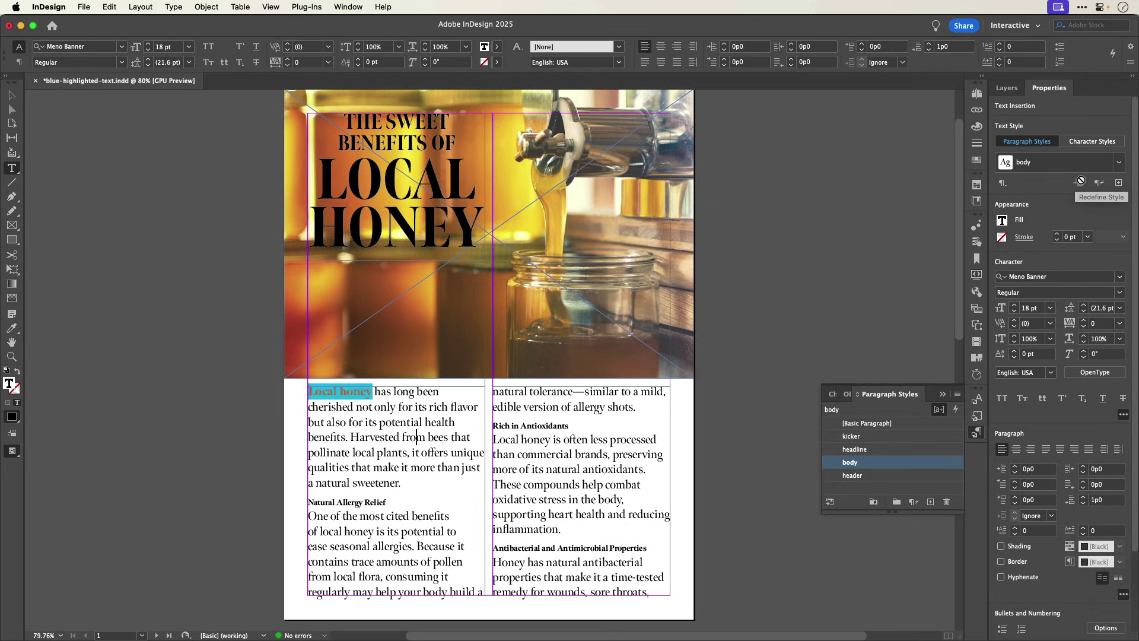
key("super+shift+b")
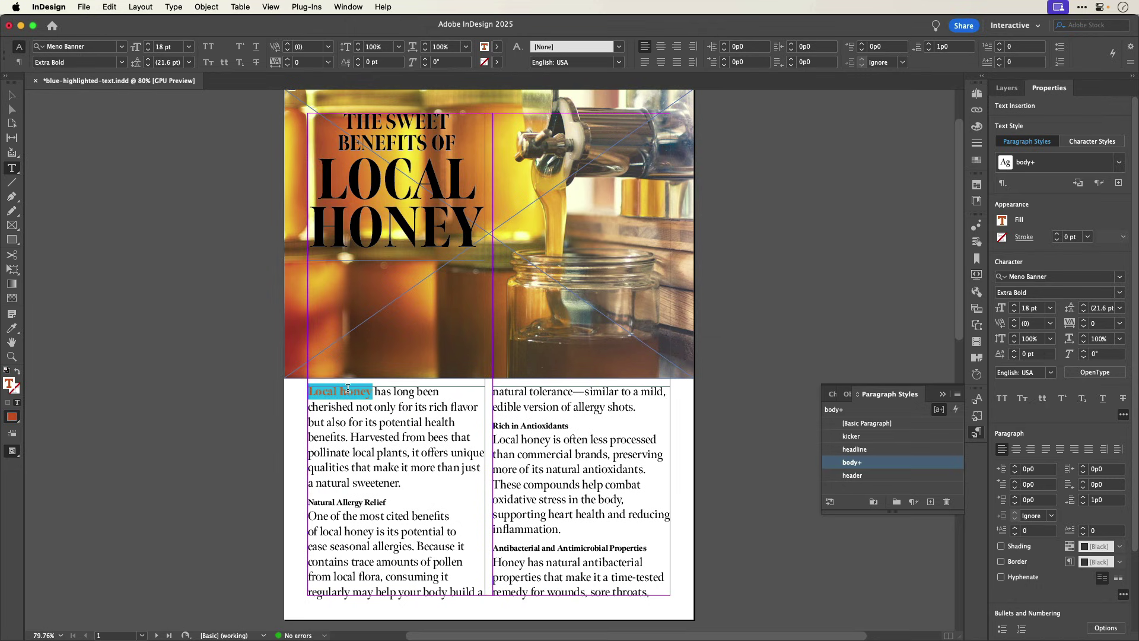
left_click(1077, 184)
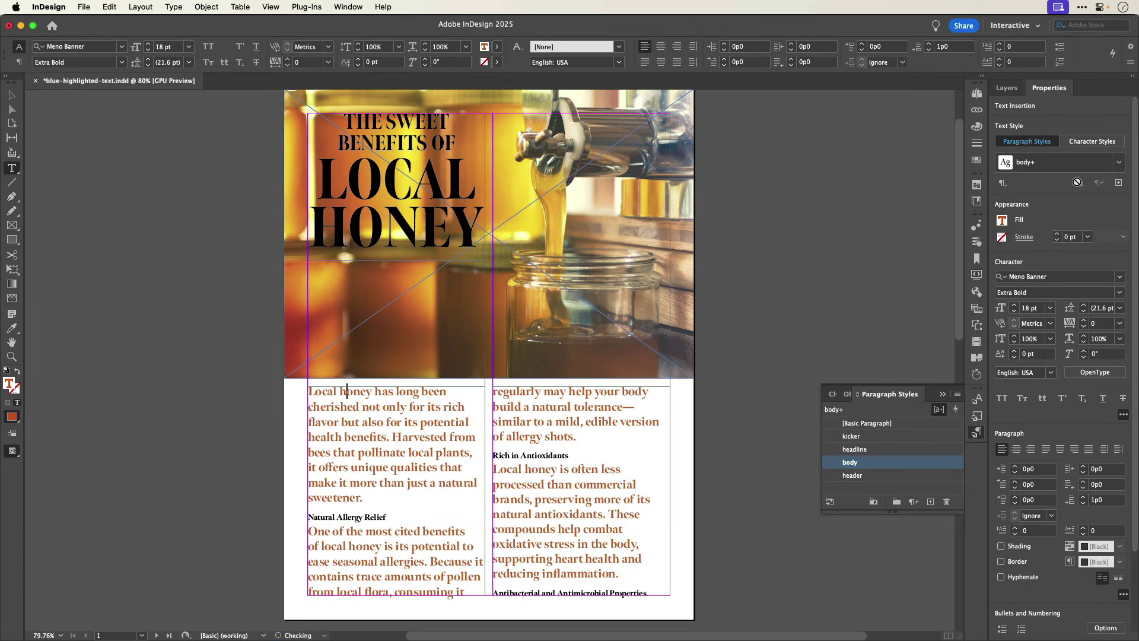
Step: Undo both redefinitions of the body style
left_click(109, 8)
left_click(139, 25)
left_click(109, 9)
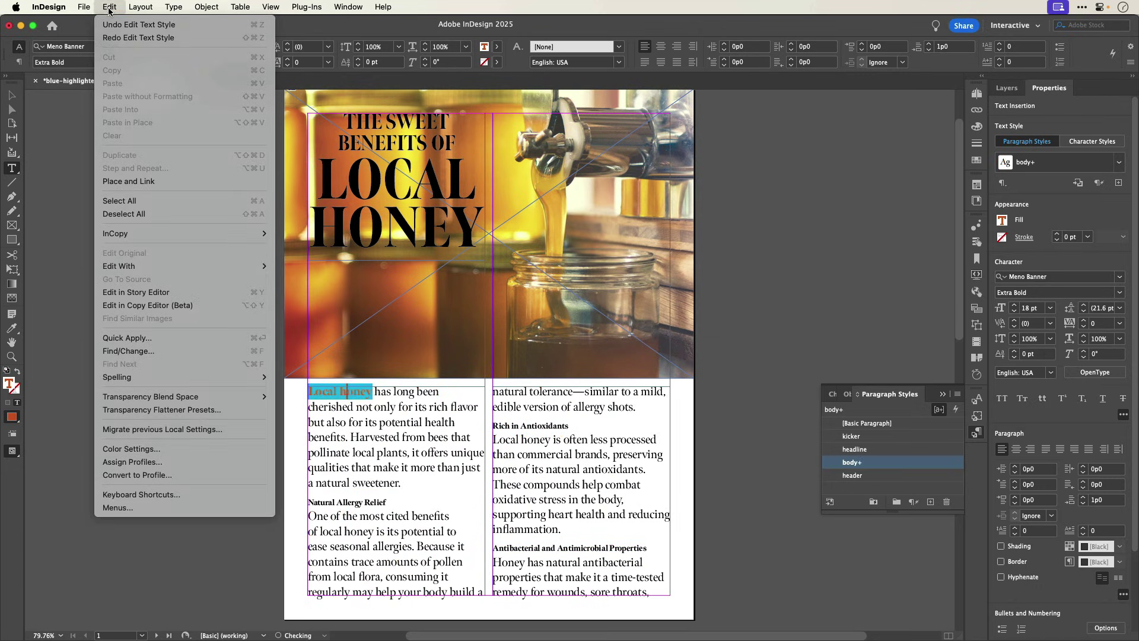
left_click(139, 24)
Step: Turn off the Style Override Highlighter for the document and deselect the text
left_click(940, 410)
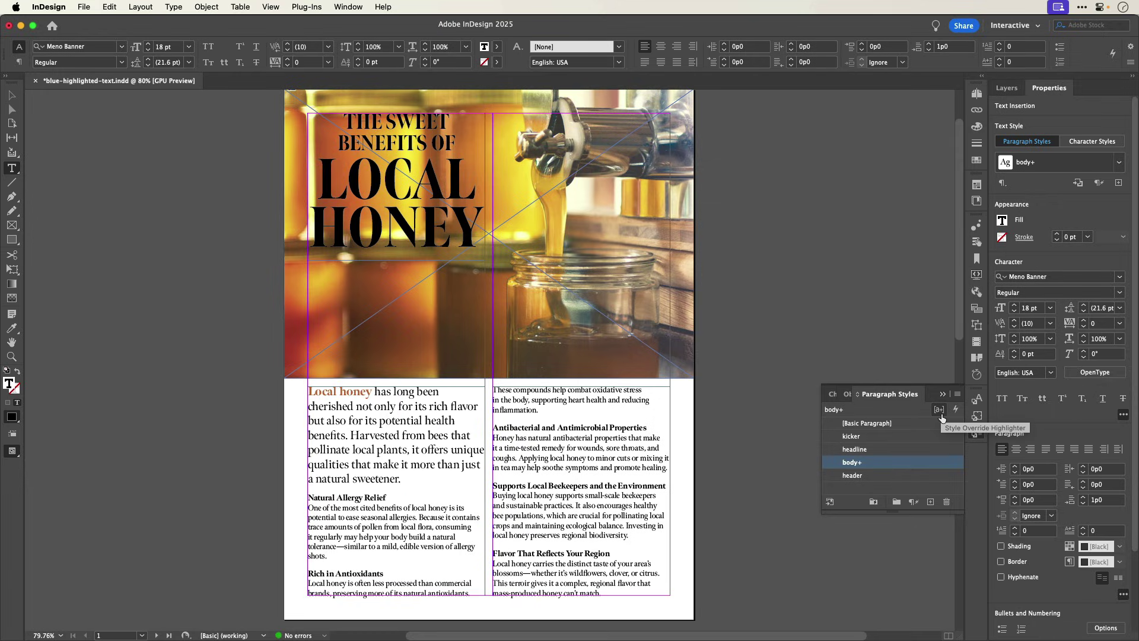
left_click(770, 422)
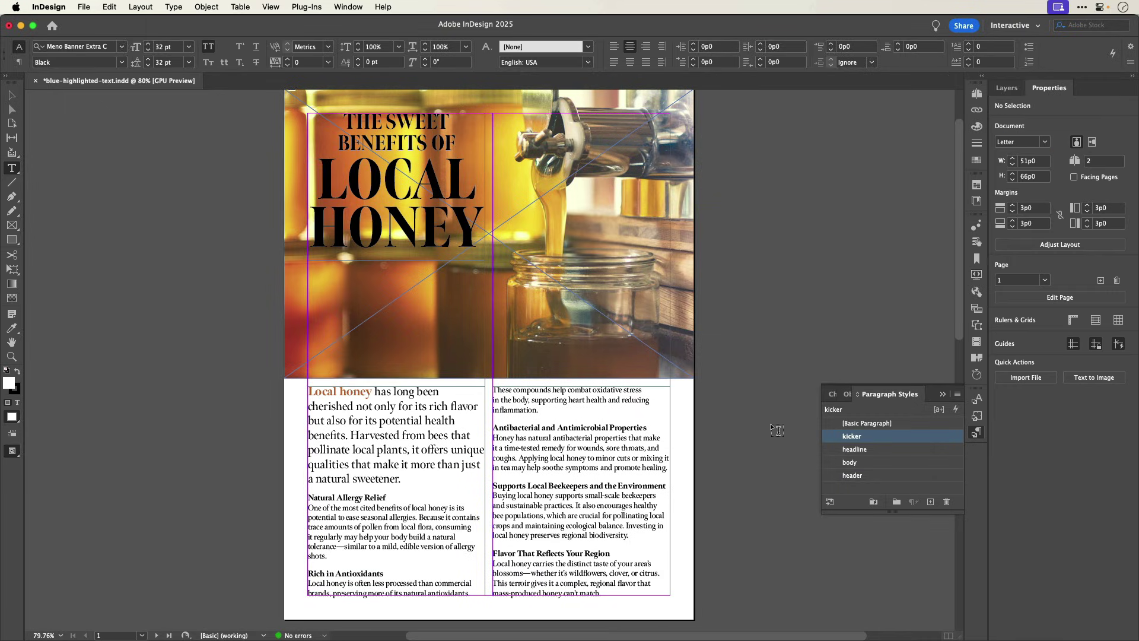